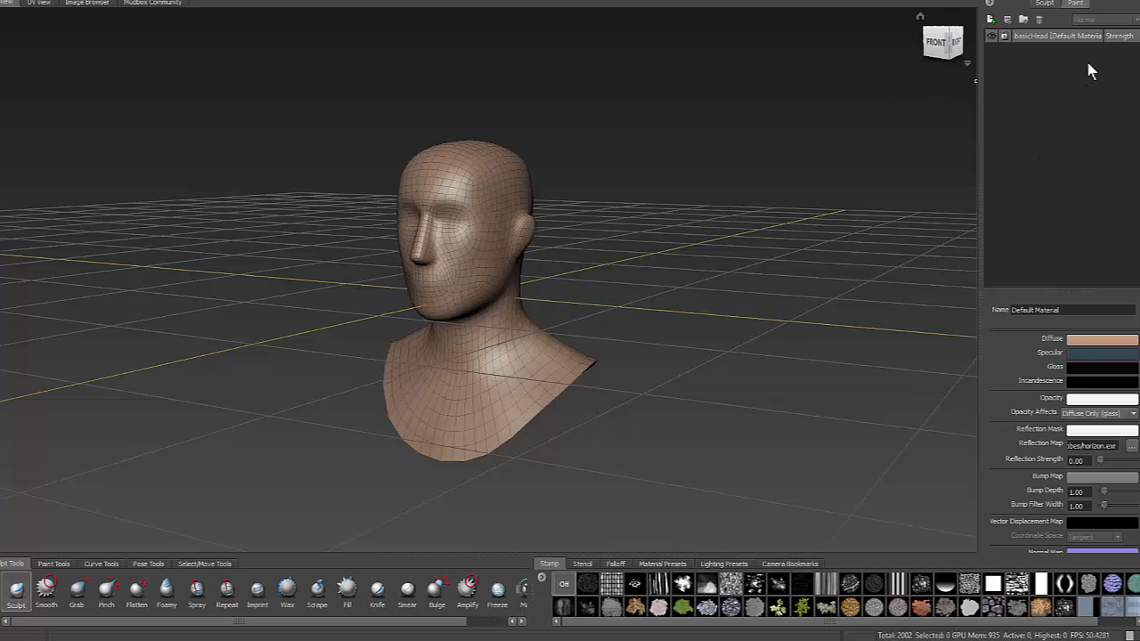
# Look through the Front camera and frame the whole head in the view.
pyautogui.click(1040, 1)
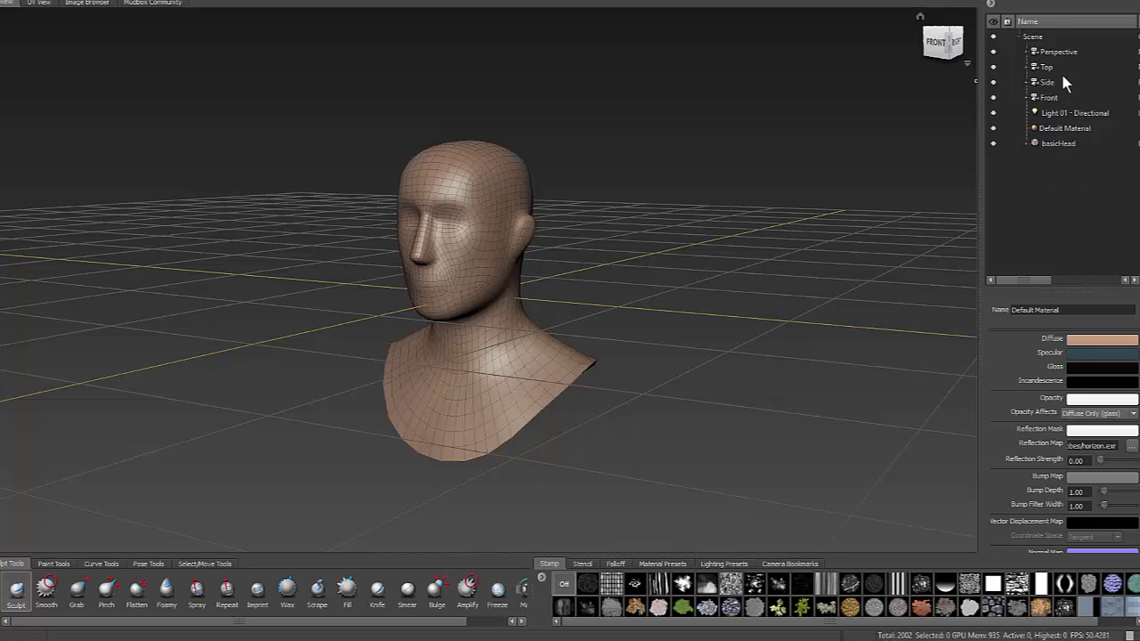
pyautogui.click(1029, 53)
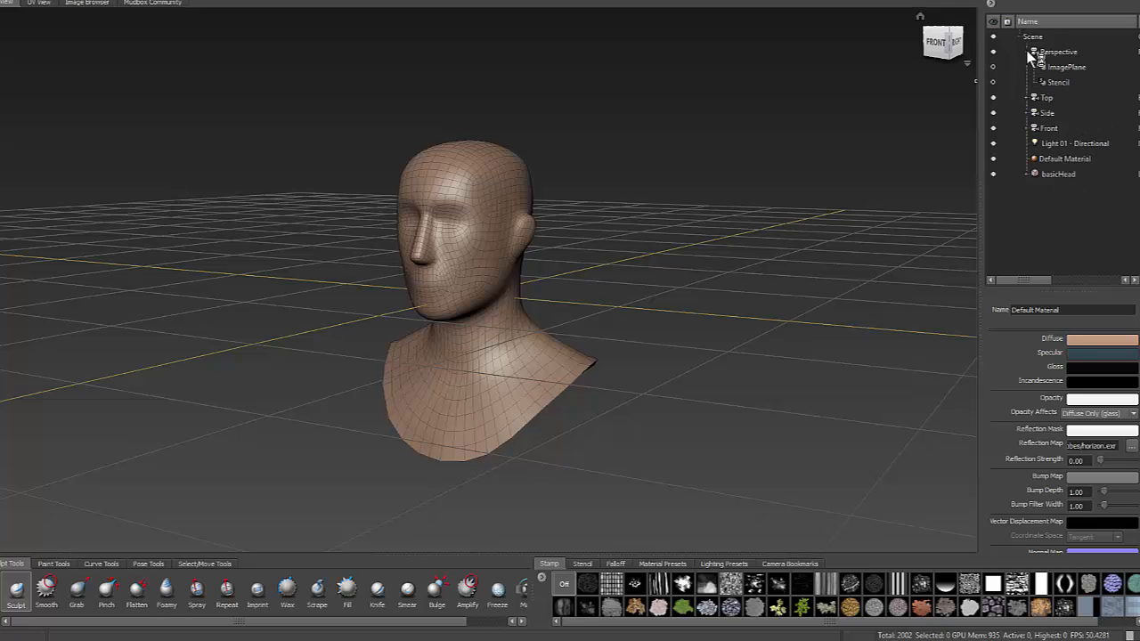
pyautogui.click(1030, 53)
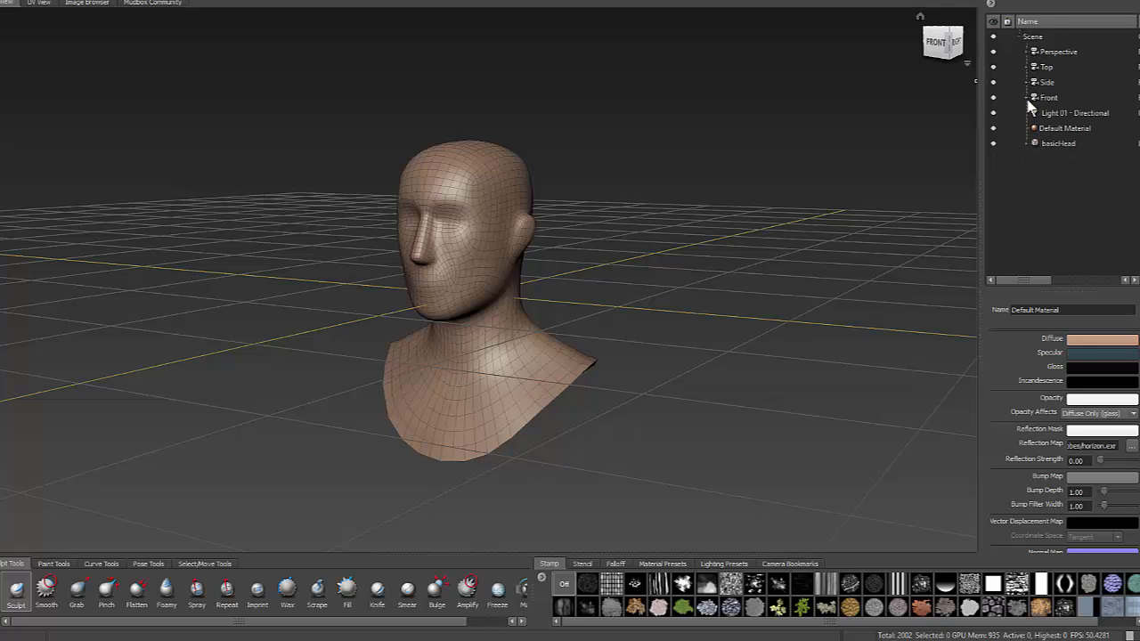
pyautogui.click(1028, 98)
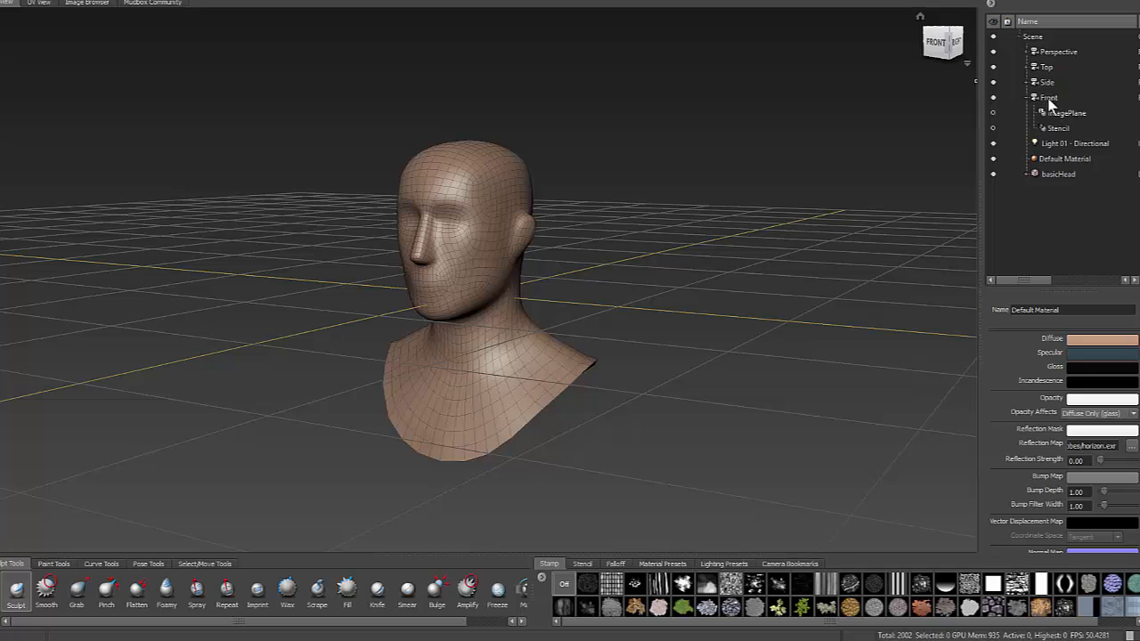
pyautogui.click(1049, 98)
pyautogui.rightClick(1050, 101)
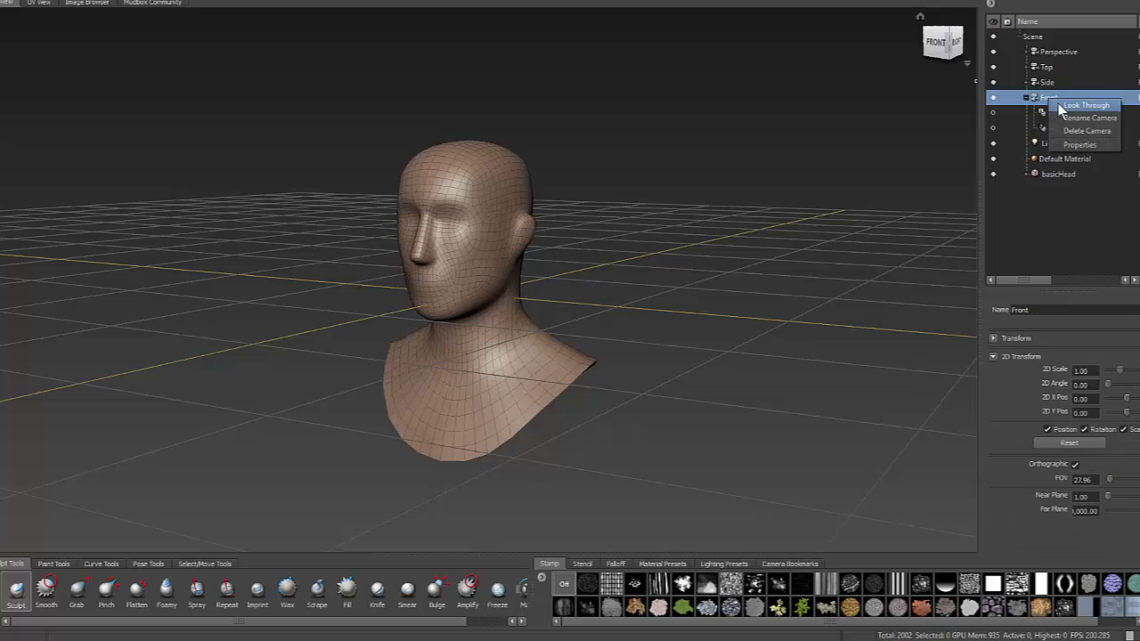
pyautogui.click(1058, 106)
pyautogui.keyDown('alt'); pyautogui.moveTo(646, 214); pyautogui.dragTo(925, 259, button='right'); pyautogui.keyUp('alt')
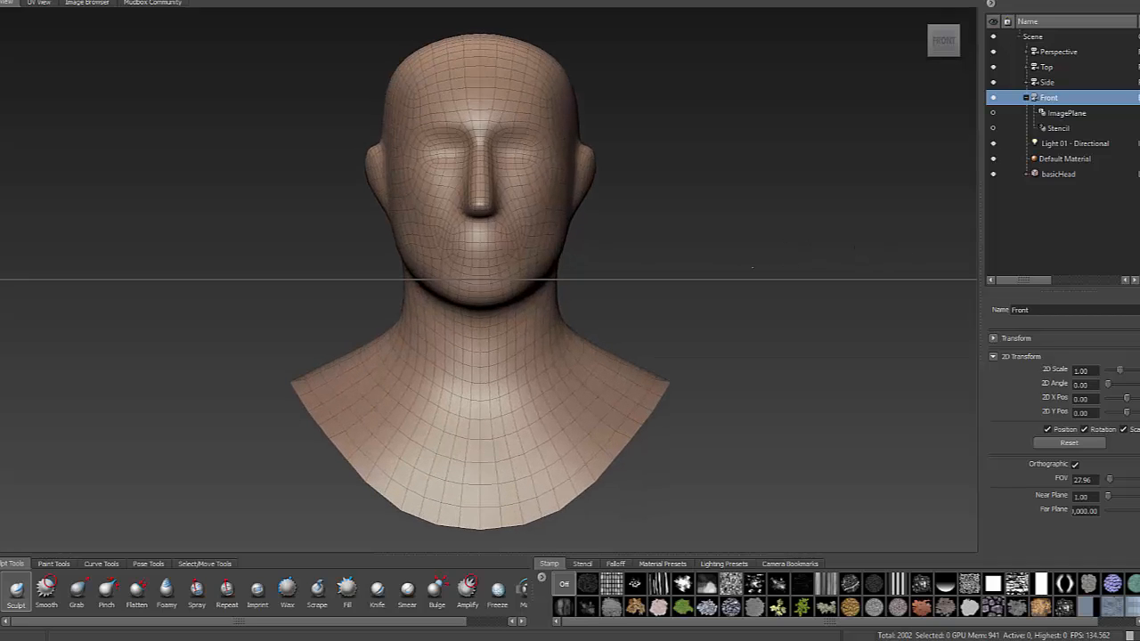
pyautogui.keyDown('alt'); pyautogui.moveTo(693, 222); pyautogui.dragTo(670, 259, button='right'); pyautogui.keyUp('alt')
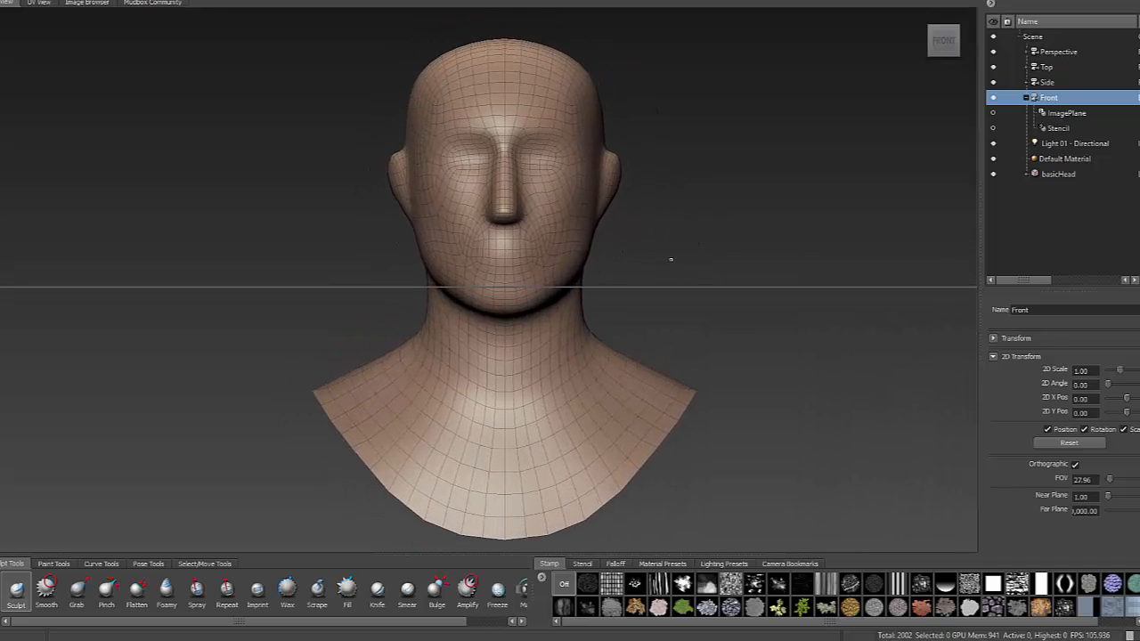
# Turn on the Front camera's image plane and import full_figure_03_027.JPG from the Desktop.
pyautogui.click(1068, 114)
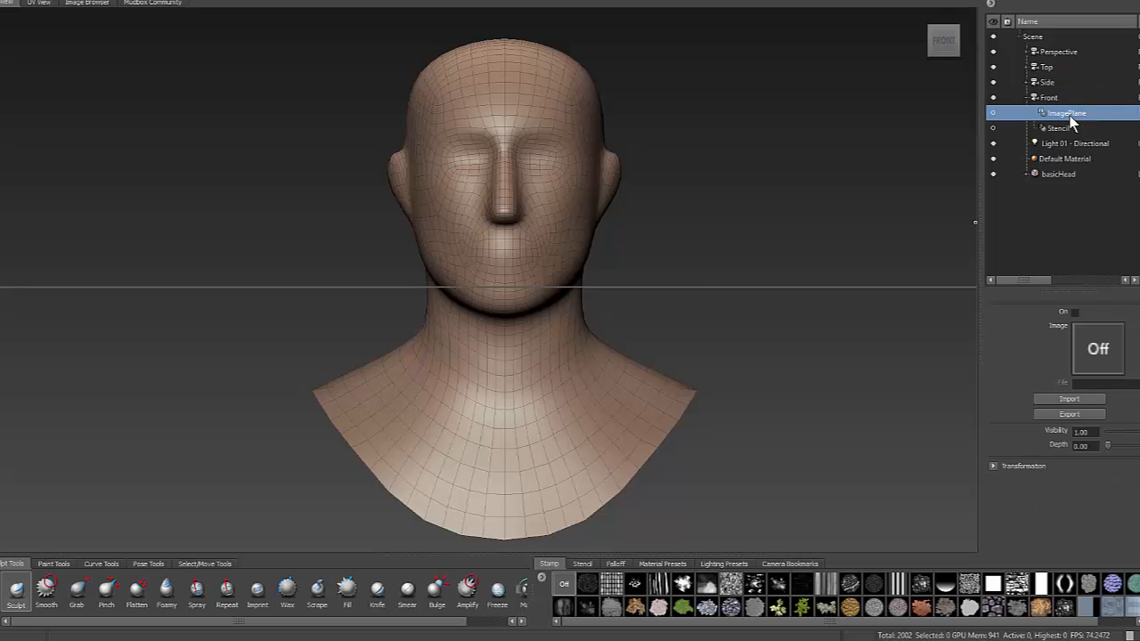
pyautogui.click(1075, 314)
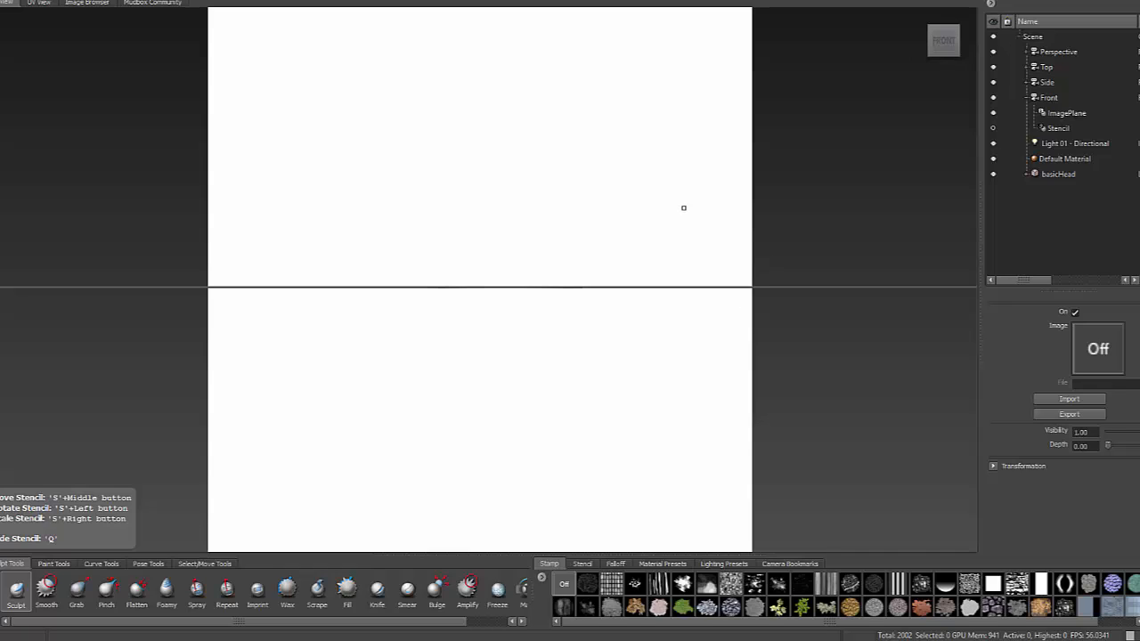
pyautogui.click(1088, 400)
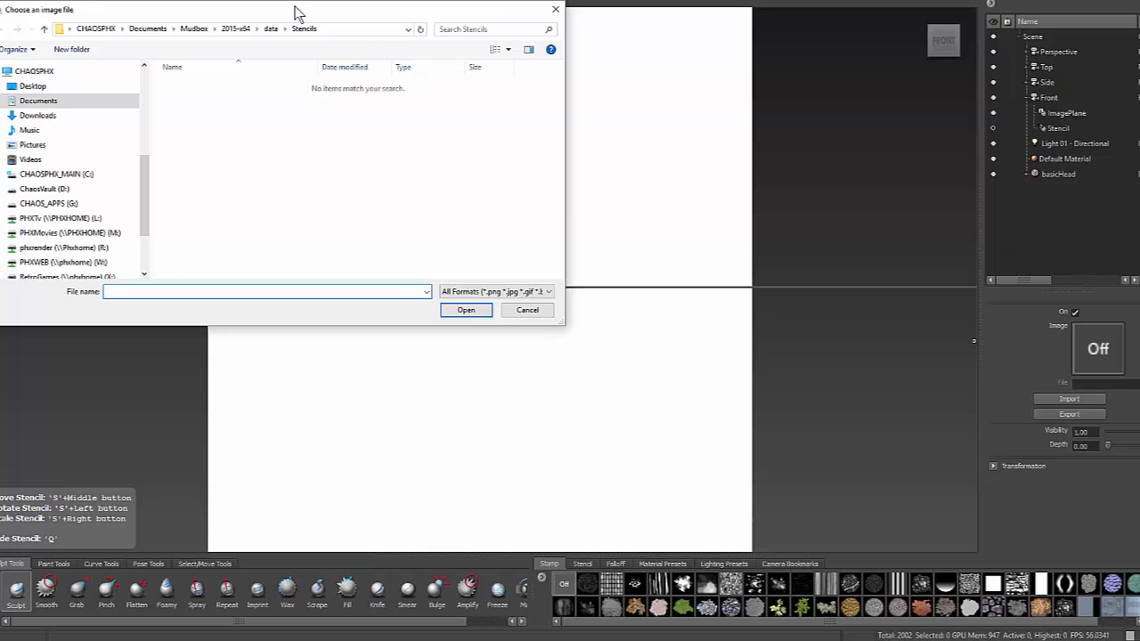
pyautogui.moveTo(300, 14); pyautogui.dragTo(680, 91)
pyautogui.click(416, 162)
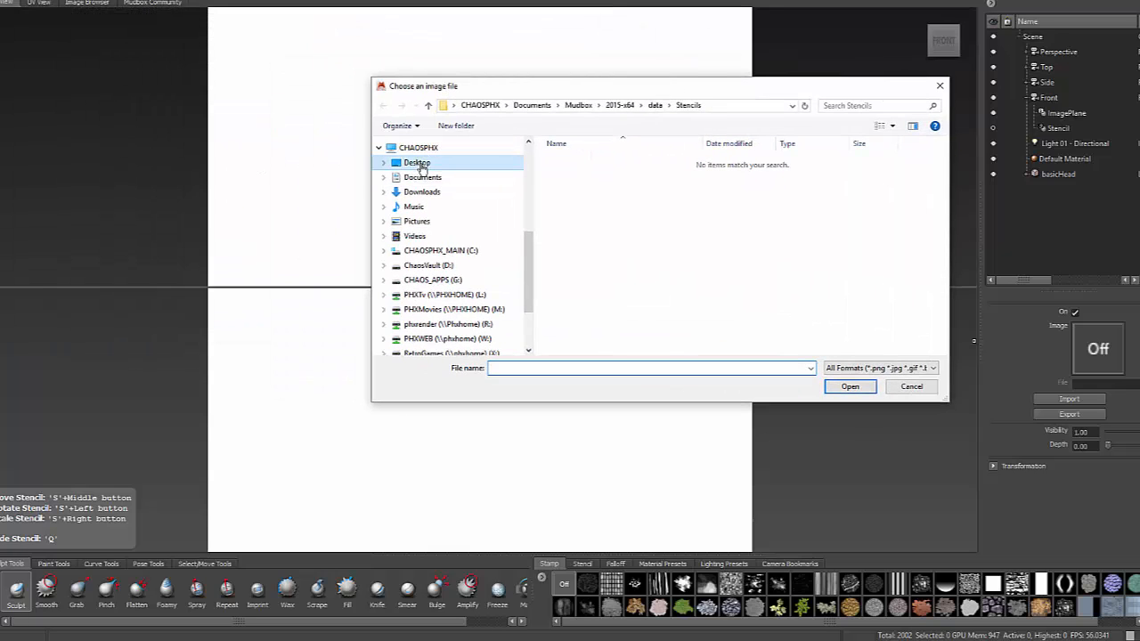
pyautogui.click(905, 178)
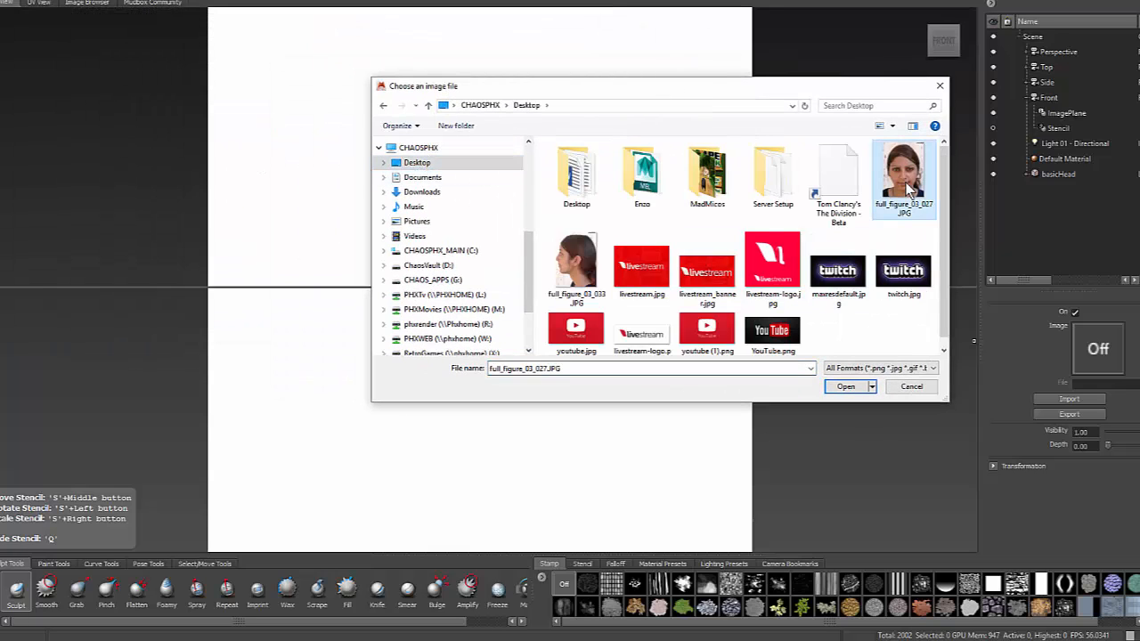
pyautogui.doubleClick(908, 184)
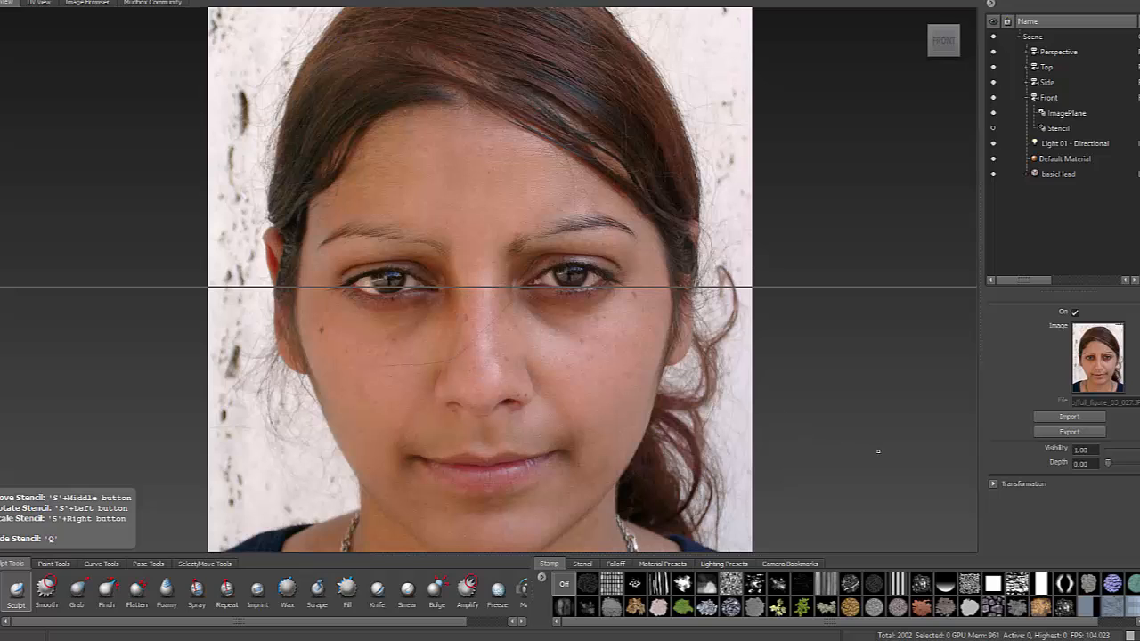
# Set the front image plane's horizontal scale to 0.5.
pyautogui.click(993, 483)
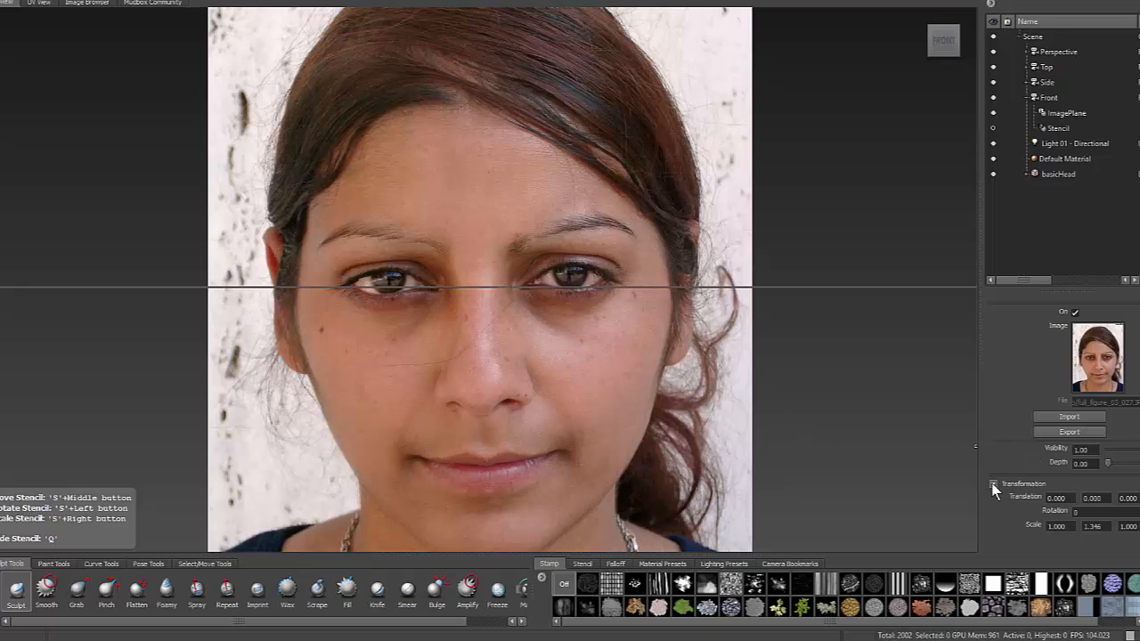
pyautogui.click(1068, 525)
pyautogui.doubleClick(1068, 525)
pyautogui.write('0.5')
pyautogui.press('Return')
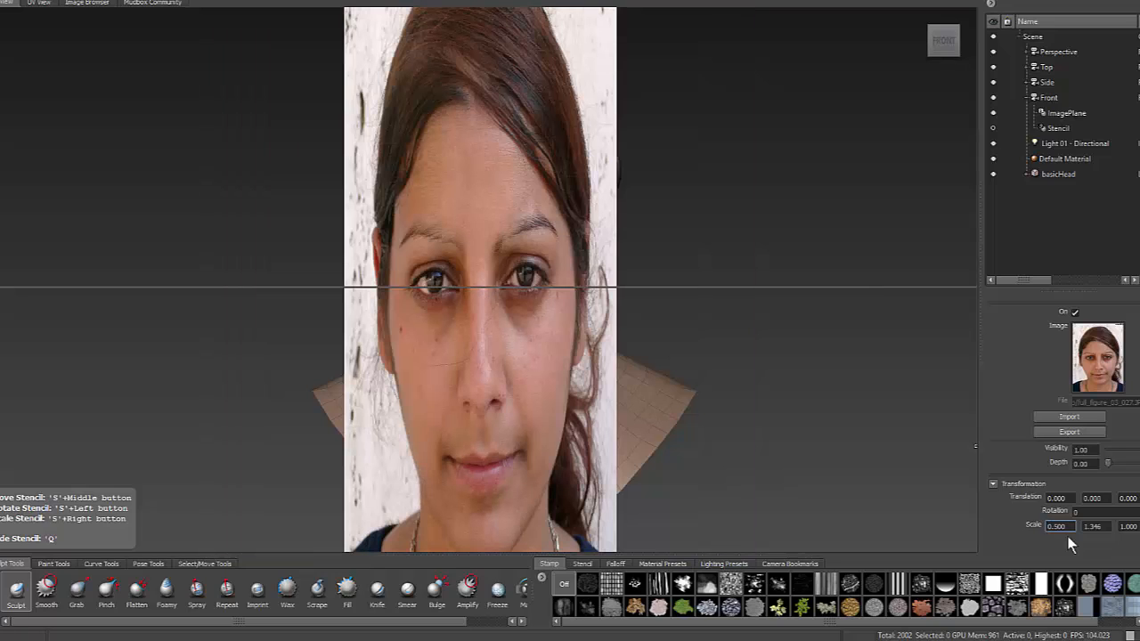
# Try vertical scales of 0.5, 1.5, 1 and 8 on the front image plane.
pyautogui.moveTo(1107, 526); pyautogui.dragTo(1042, 521)
pyautogui.write('.5')
pyautogui.press('Return')
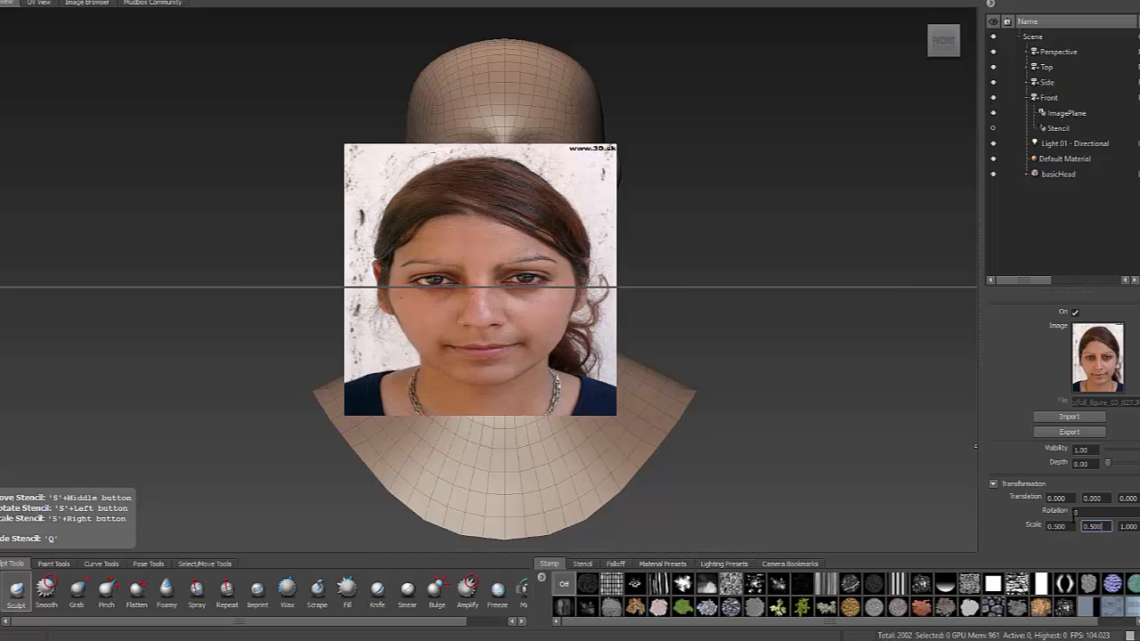
pyautogui.moveTo(1113, 529); pyautogui.dragTo(1042, 529)
pyautogui.write('1.5')
pyautogui.press('Return')
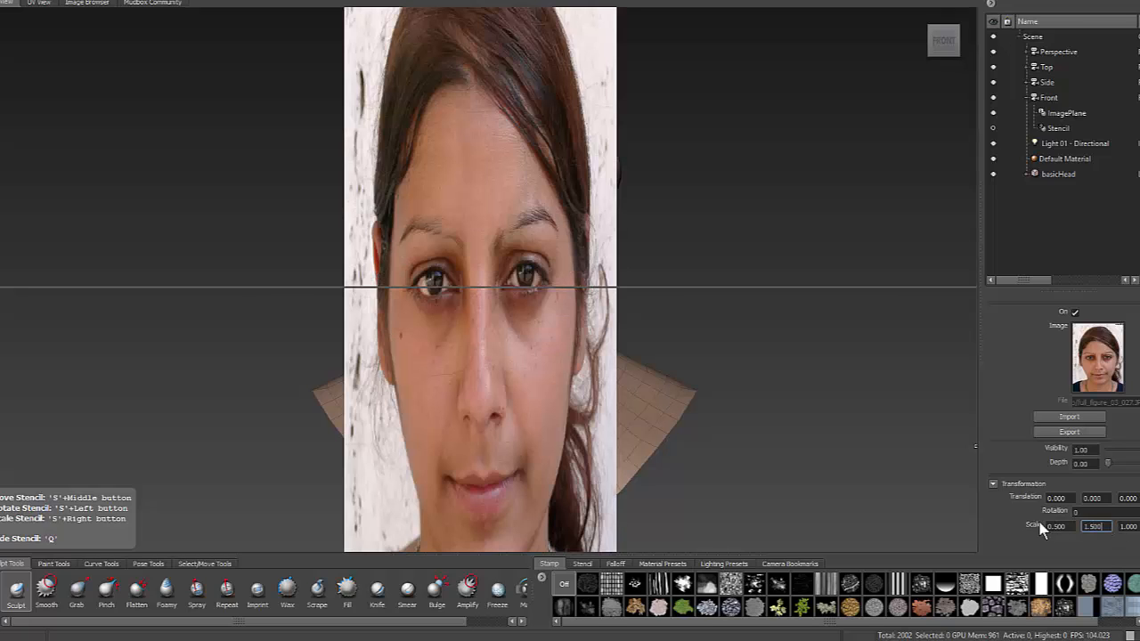
pyautogui.moveTo(1104, 526); pyautogui.dragTo(1071, 527)
pyautogui.write('1')
pyautogui.press('Return')
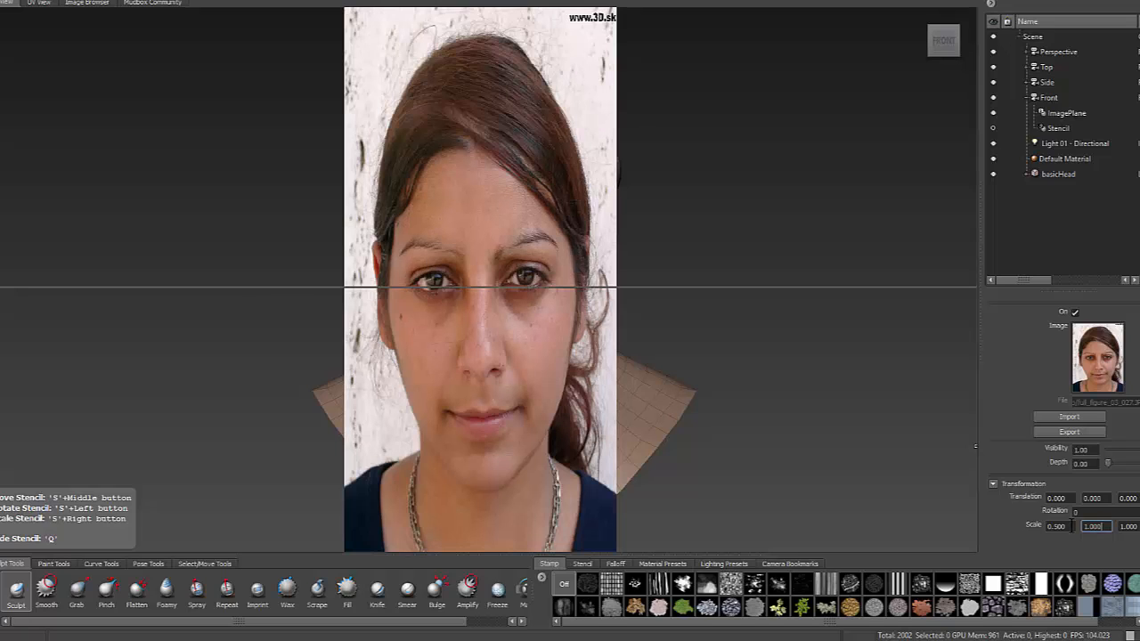
pyautogui.moveTo(1102, 526); pyautogui.dragTo(1046, 525)
pyautogui.write('8')
pyautogui.press('Return')
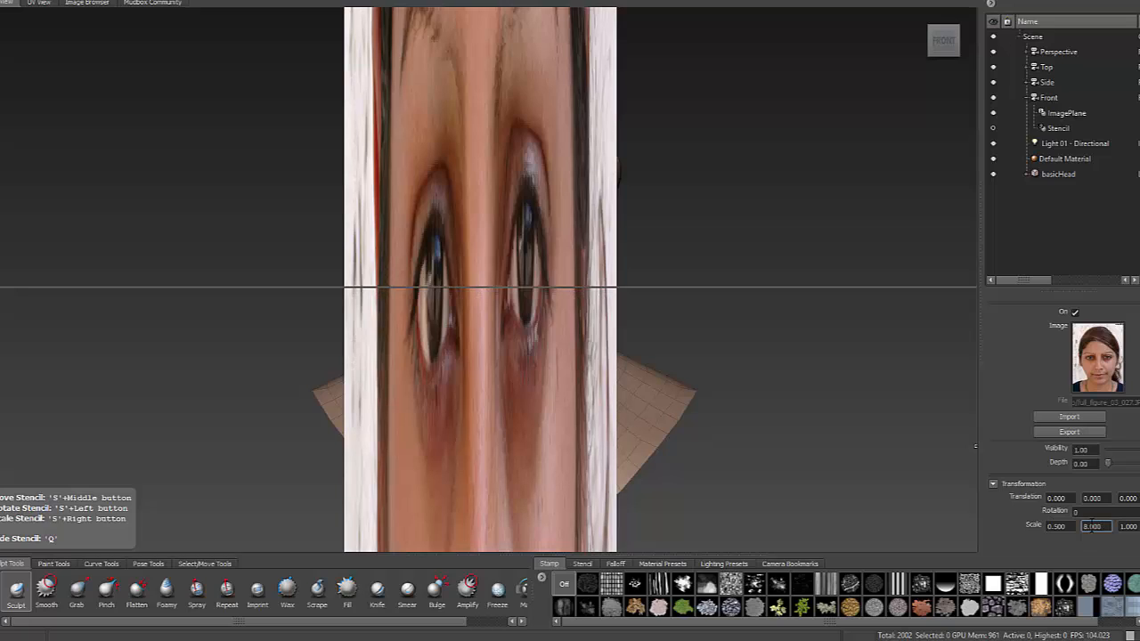
# Scale the front image plane to 0.8 vertically and 0.6 horizontally.
pyautogui.press('BackSpace')
pyautogui.press('BackSpace')
pyautogui.press('BackSpace')
pyautogui.press('BackSpace')
pyautogui.press('BackSpace')
pyautogui.write('.8')
pyautogui.press('Return')
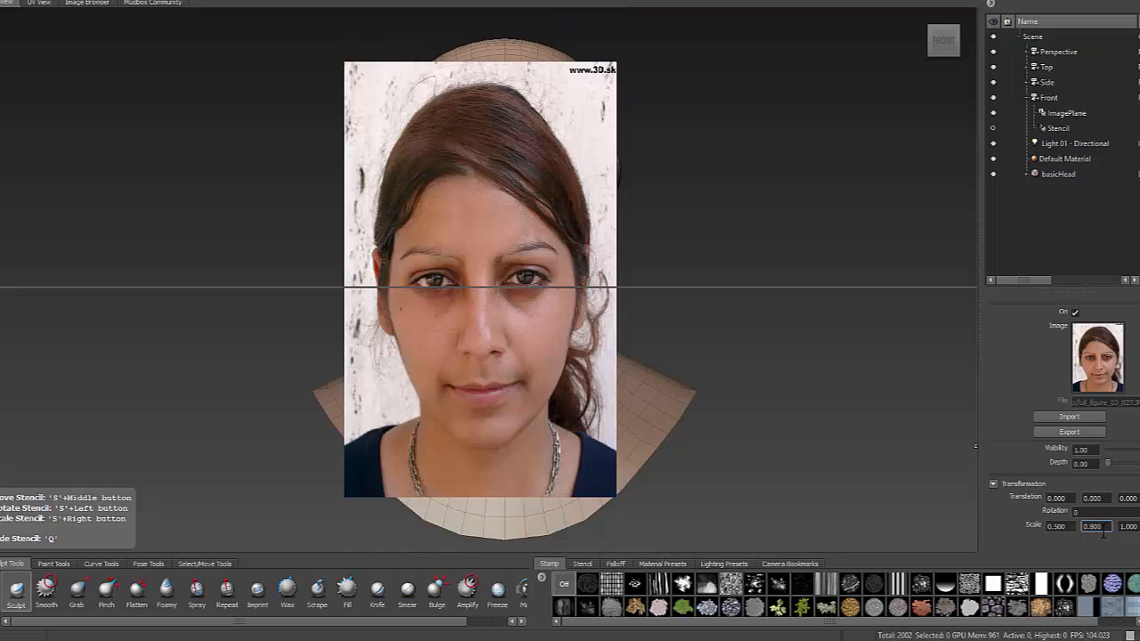
pyautogui.moveTo(1068, 526); pyautogui.dragTo(1054, 526)
pyautogui.write('600')
pyautogui.press('Return')
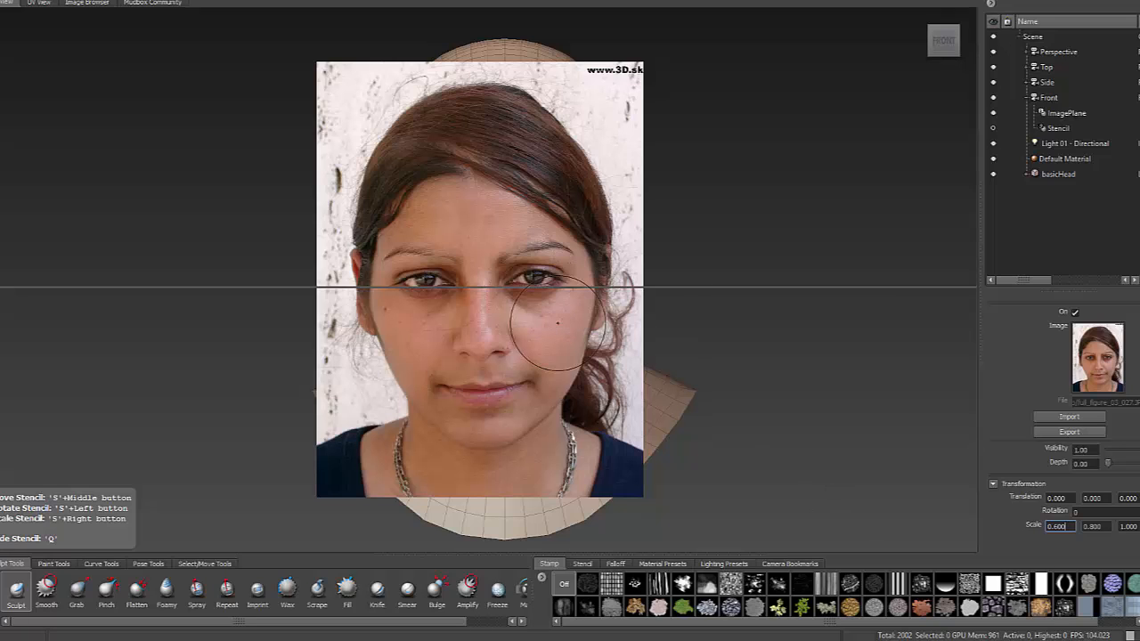
# Lower the front image plane's visibility to 0.31 and line the head model up with the face photo.
pyautogui.moveTo(1133, 450); pyautogui.dragTo(1086, 470)
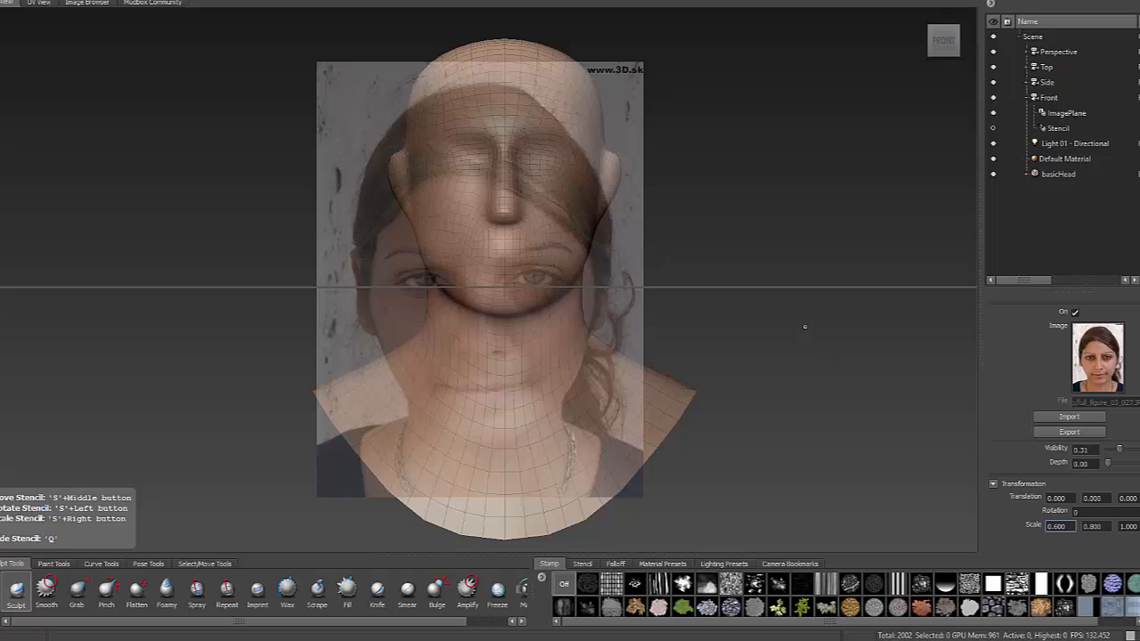
pyautogui.keyDown('alt'); pyautogui.moveTo(706, 234); pyautogui.dragTo(688, 335, button='middle'); pyautogui.keyUp('alt')
pyautogui.keyDown('alt'); pyautogui.moveTo(674, 331); pyautogui.dragTo(710, 337, button='right'); pyautogui.keyUp('alt')
pyautogui.keyDown('alt'); pyautogui.moveTo(711, 338); pyautogui.dragTo(707, 358, button='middle'); pyautogui.keyUp('alt')
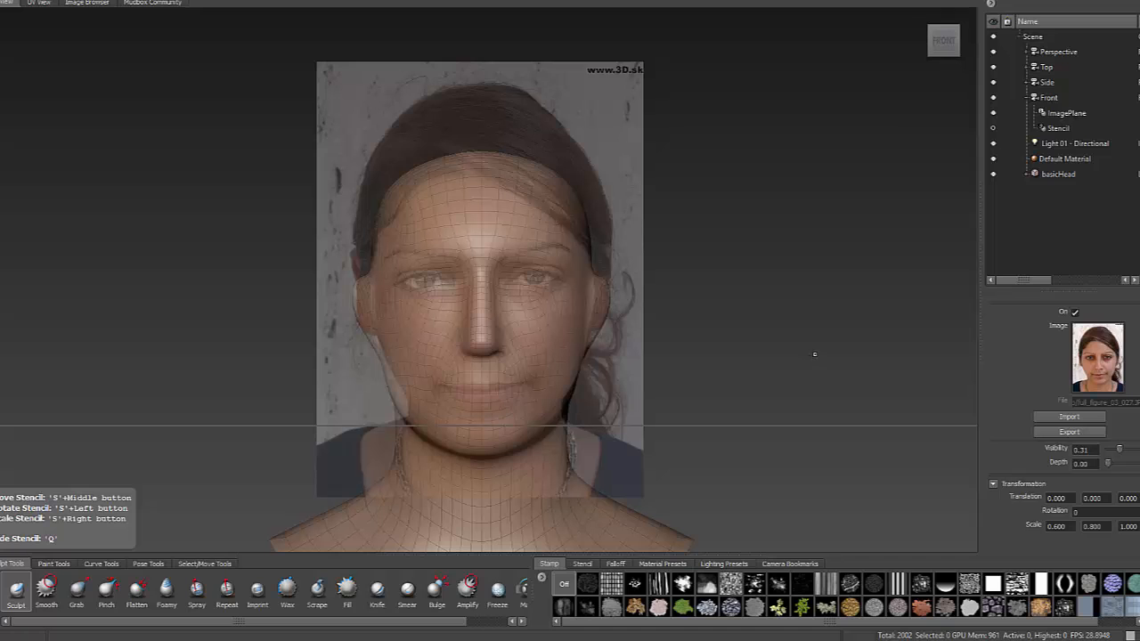
pyautogui.keyDown('alt'); pyautogui.moveTo(725, 355); pyautogui.dragTo(720, 316, button='middle'); pyautogui.keyUp('alt')
pyautogui.moveTo(719, 317)
pyautogui.keyDown('alt'); pyautogui.mouseDown(button='right')
pyautogui.moveTo(612, 347)
pyautogui.moveTo(732, 314)
pyautogui.moveTo(713, 312)
pyautogui.mouseUp(button='right'); pyautogui.keyUp('alt')
# Look through the Side camera.
pyautogui.click(1047, 82)
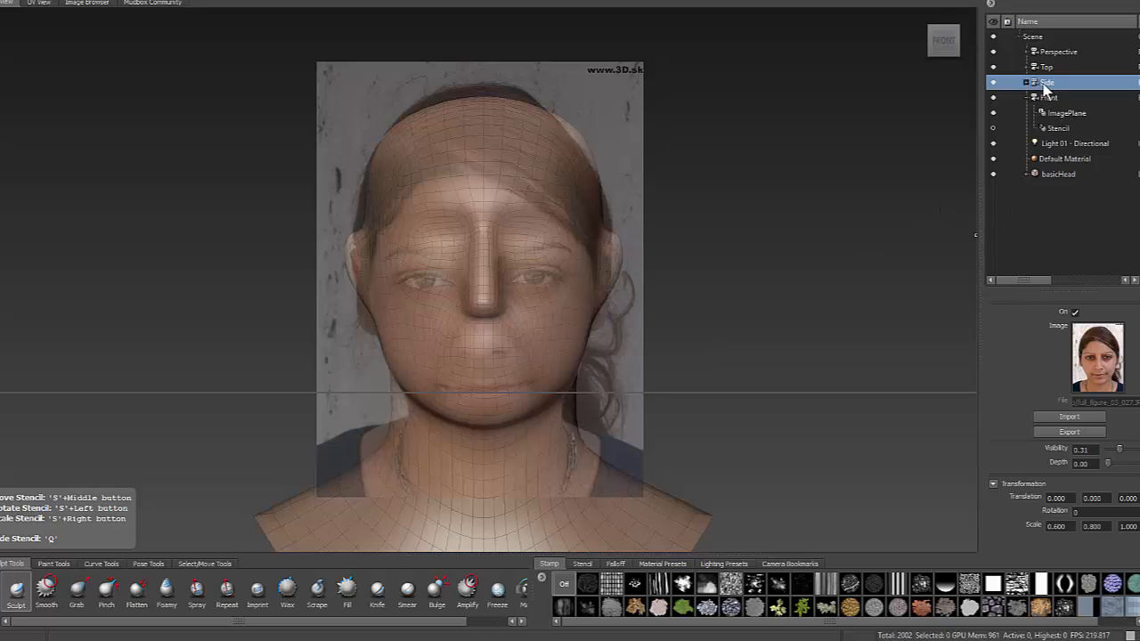
pyautogui.rightClick(1061, 85)
pyautogui.click(1064, 88)
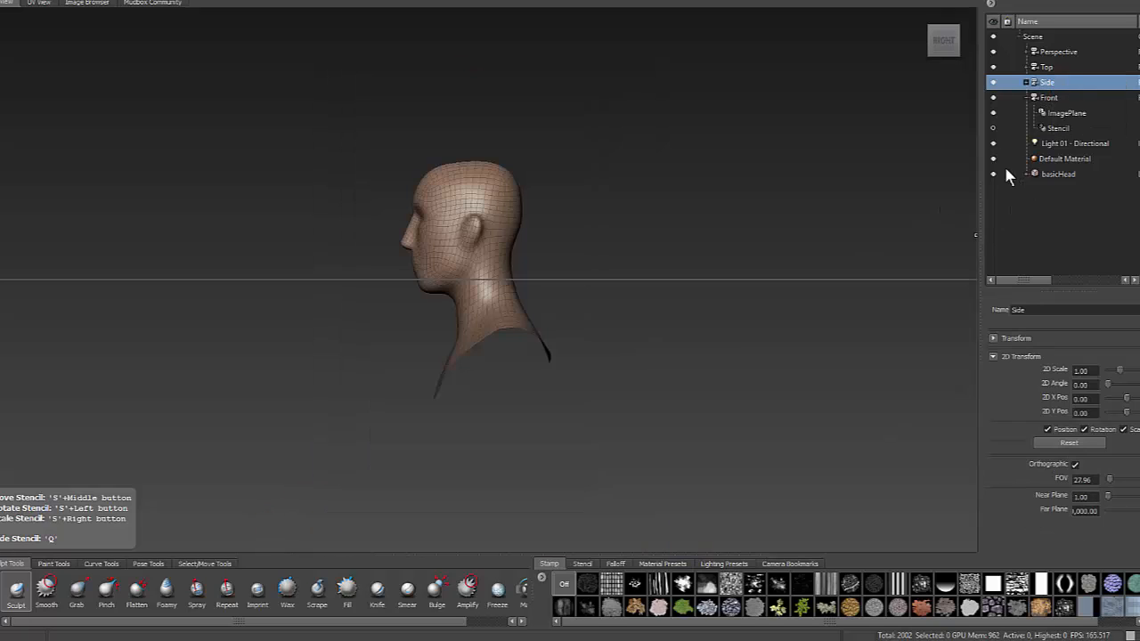
# Turn on the Side camera's image plane and import full_figure_03_033.JPG from the Desktop.
pyautogui.click(1025, 82)
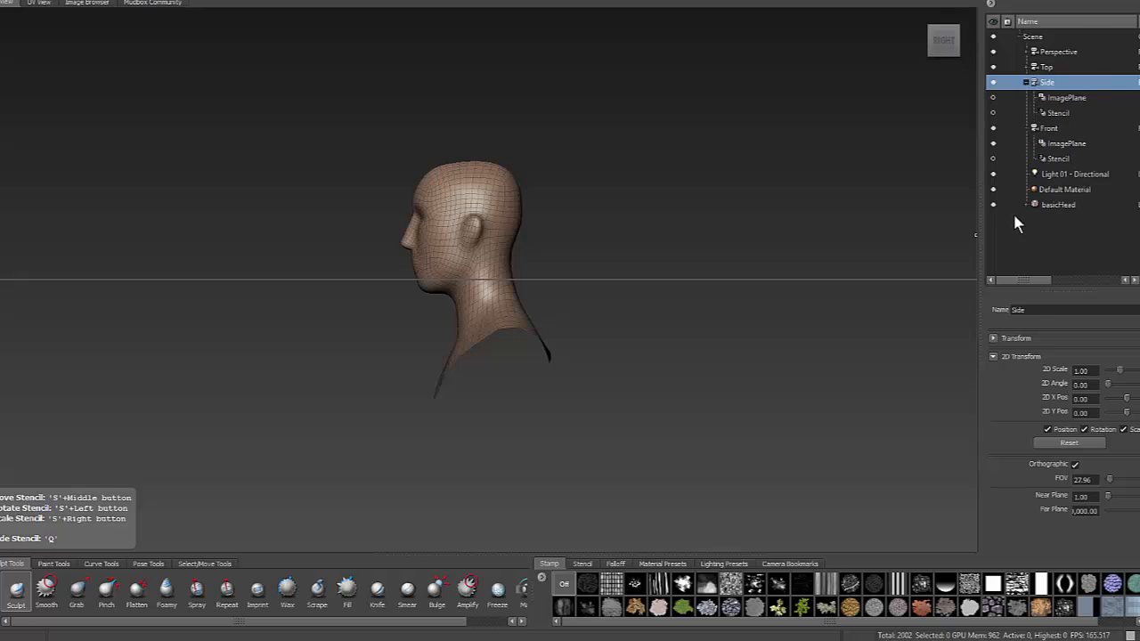
pyautogui.click(1066, 97)
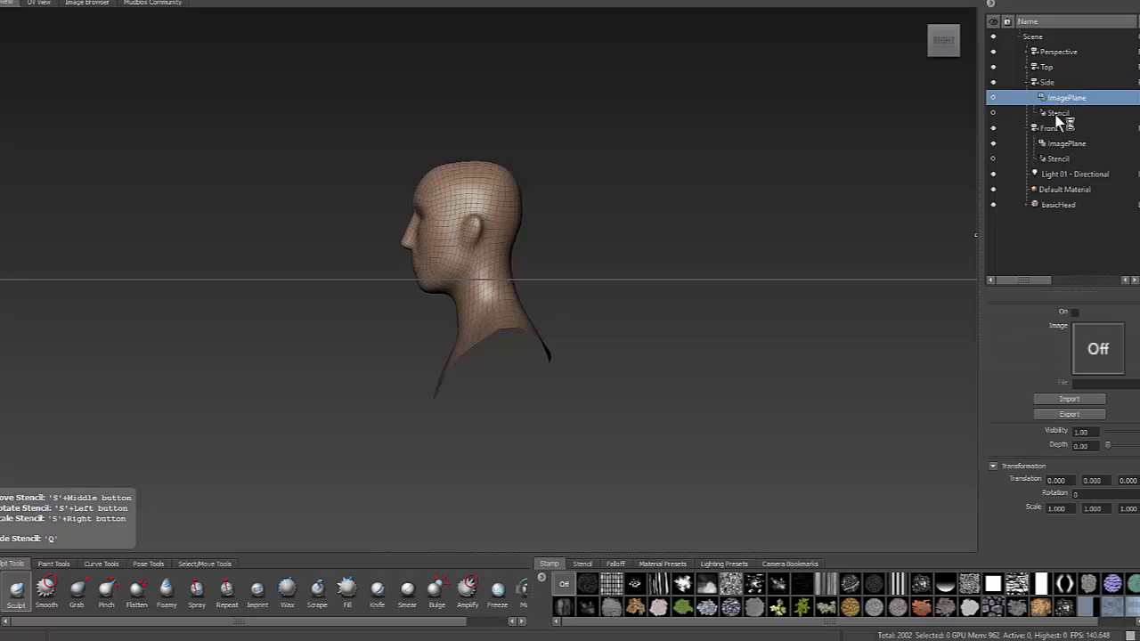
pyautogui.click(1075, 311)
pyautogui.click(1073, 399)
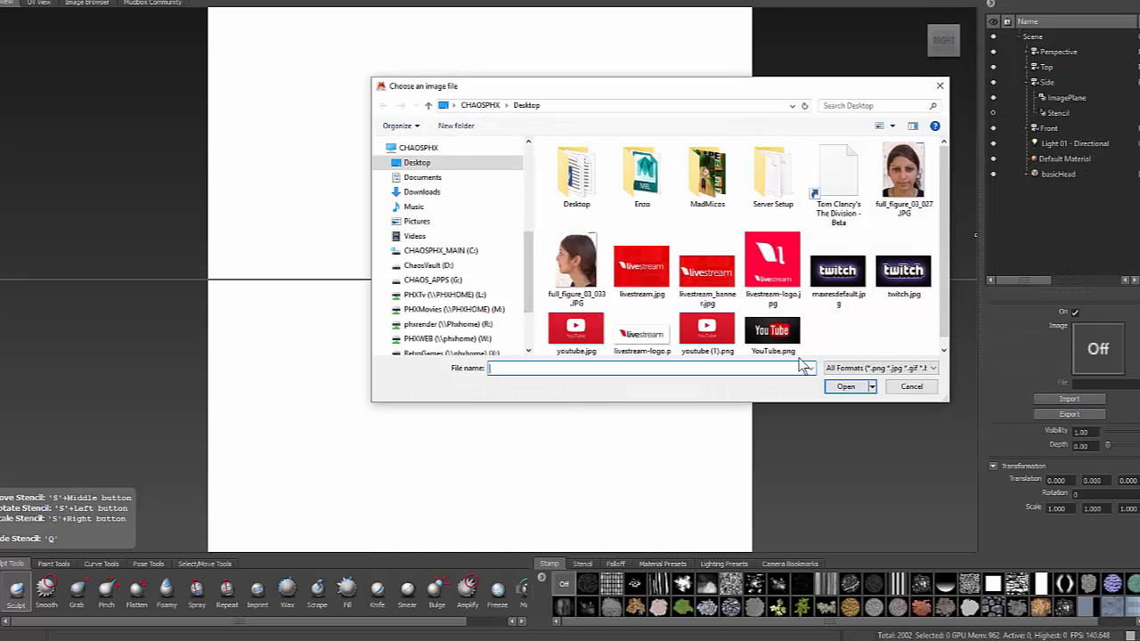
pyautogui.doubleClick(584, 270)
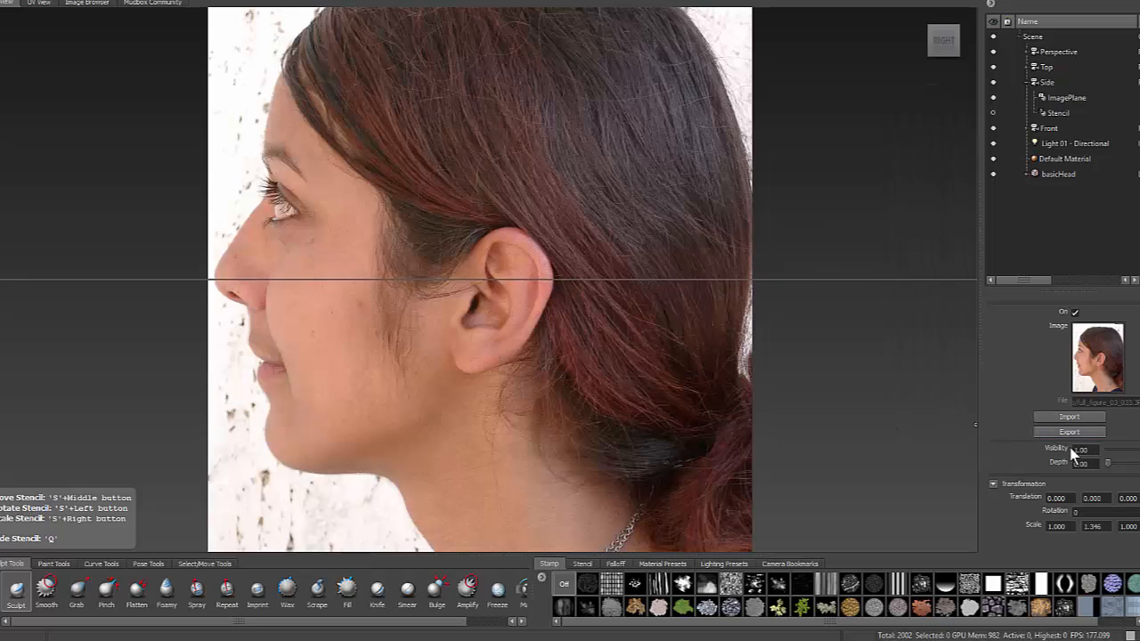
# Scale the side image plane to 0.5 horizontally and 0.8 vertically.
pyautogui.doubleClick(1057, 526)
pyautogui.write('0.5')
pyautogui.press('Tab')
pyautogui.write('0.8')
pyautogui.press('Return')
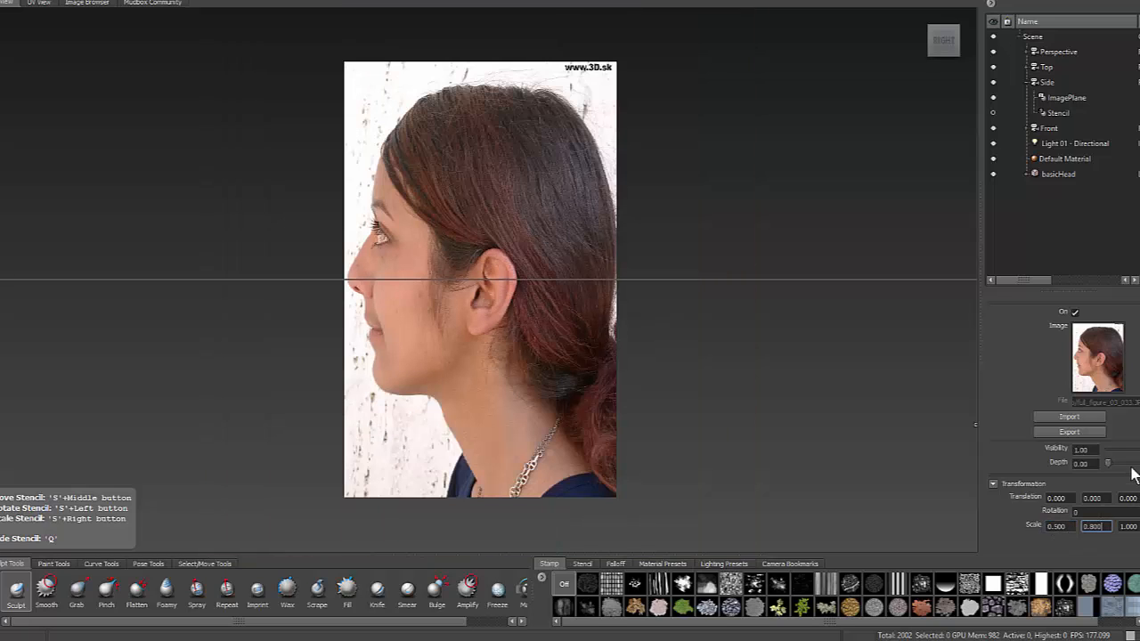
# Lower the side image plane's visibility to about 0.2 and line the head model up with the profile photo.
pyautogui.moveTo(1129, 451); pyautogui.dragTo(1116, 449)
pyautogui.keyDown('alt'); pyautogui.moveTo(606, 322); pyautogui.dragTo(695, 332, button='right'); pyautogui.keyUp('alt')
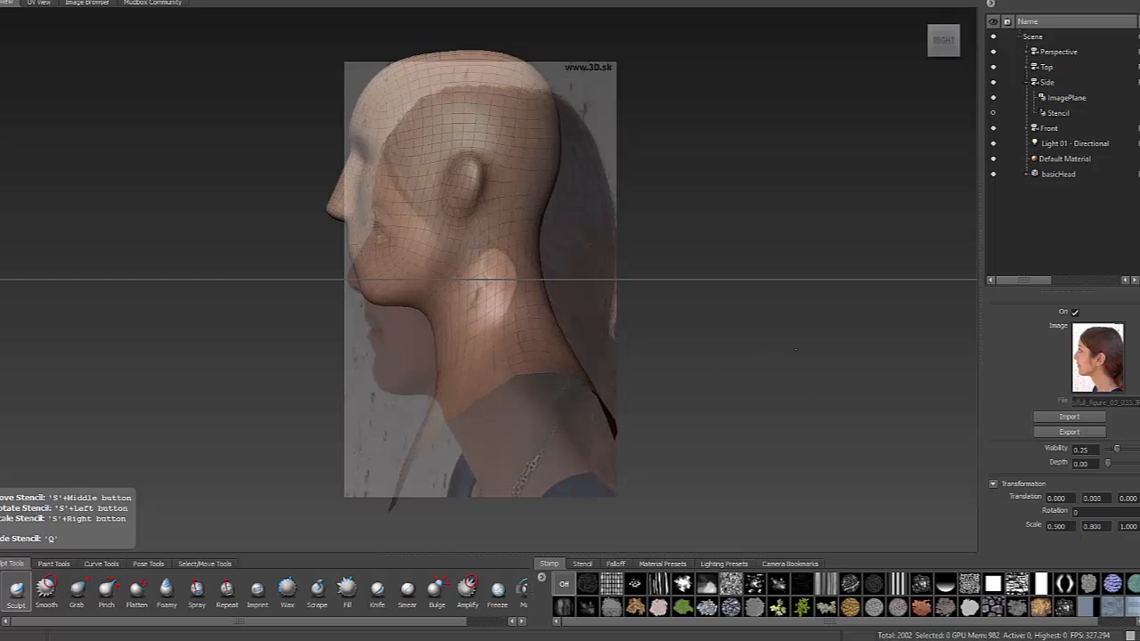
pyautogui.keyDown('alt'); pyautogui.moveTo(694, 332); pyautogui.dragTo(717, 418, button='middle'); pyautogui.keyUp('alt')
pyautogui.keyDown('alt'); pyautogui.moveTo(717, 417); pyautogui.dragTo(722, 414, button='right'); pyautogui.keyUp('alt')
pyautogui.keyDown('alt'); pyautogui.moveTo(722, 414); pyautogui.dragTo(725, 410, button='middle'); pyautogui.keyUp('alt')
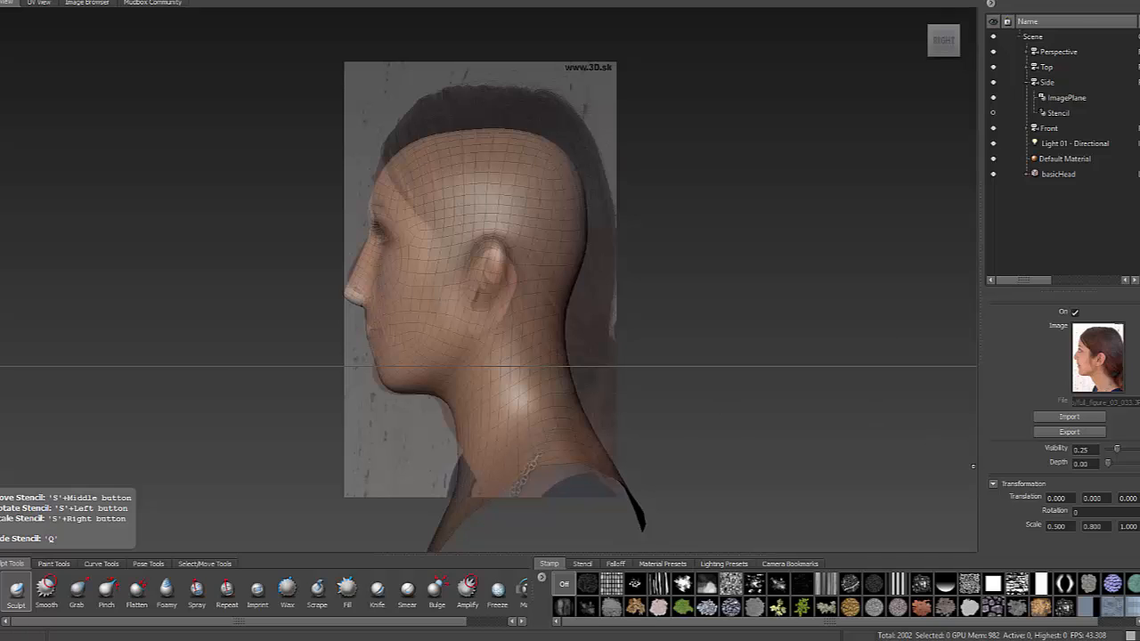
pyautogui.moveTo(1112, 455); pyautogui.dragTo(1115, 454)
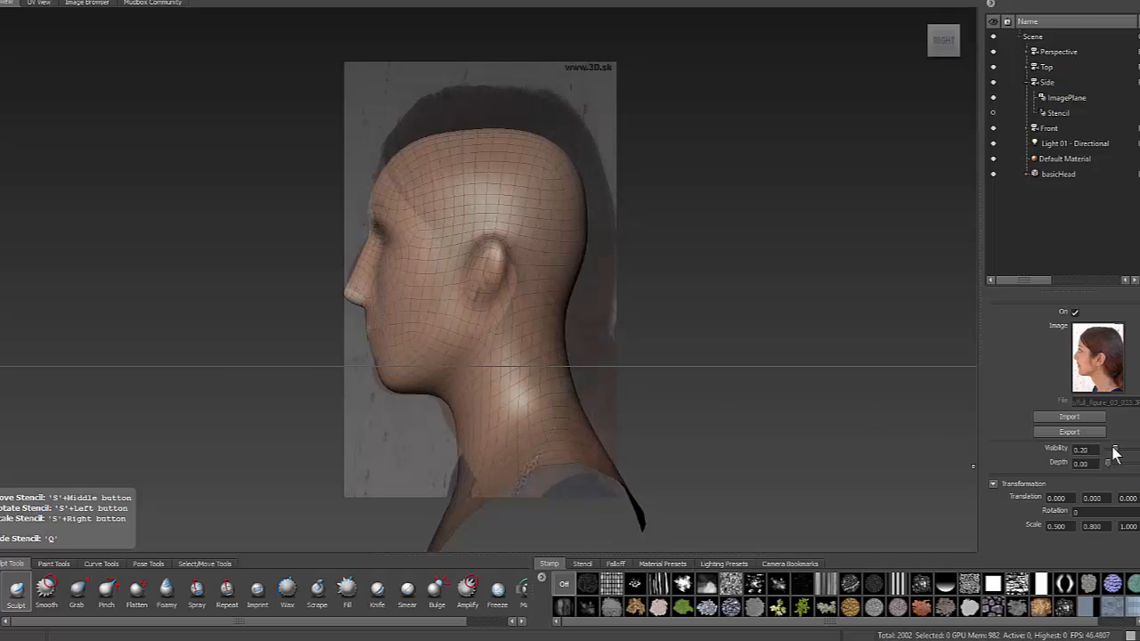
# Look through the Perspective camera and orbit slightly around the head.
pyautogui.rightClick(1069, 53)
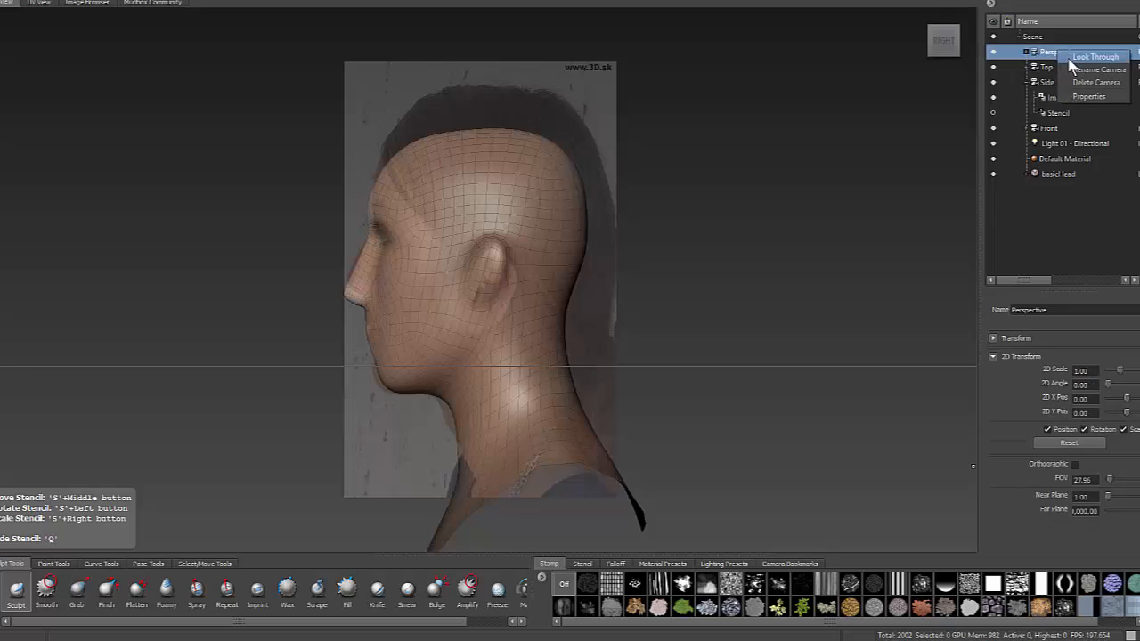
pyautogui.click(1069, 59)
pyautogui.moveTo(684, 288)
pyautogui.keyDown('alt'); pyautogui.mouseDown()
pyautogui.moveTo(508, 311)
pyautogui.moveTo(697, 306)
pyautogui.mouseUp(); pyautogui.keyUp('alt')
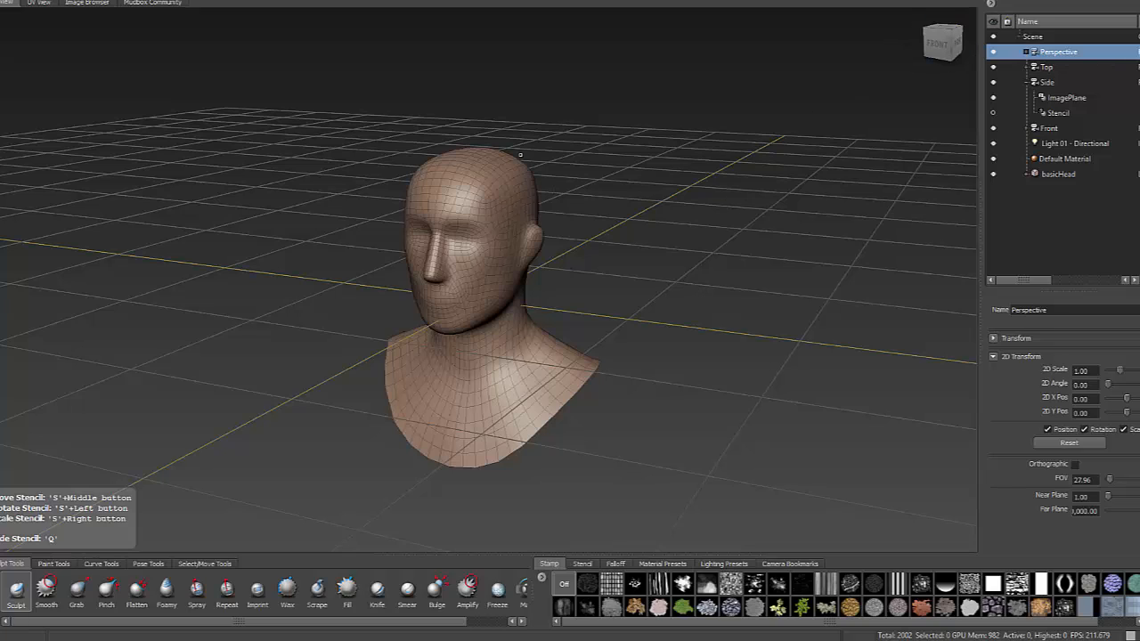
pyautogui.click(126, 2)
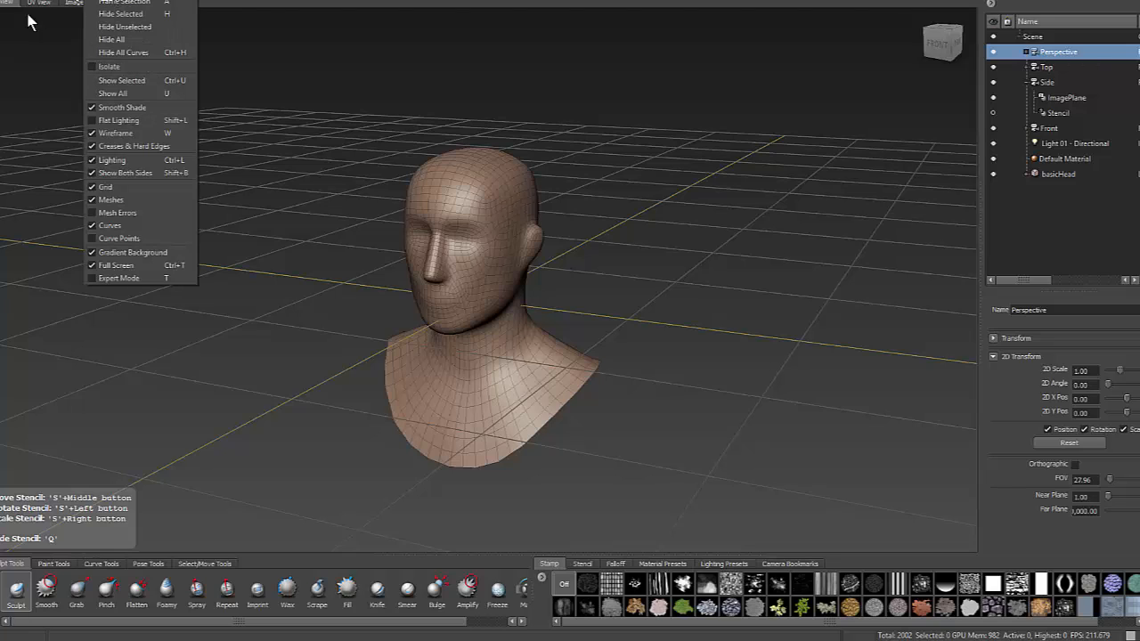
pyautogui.click(18, 81)
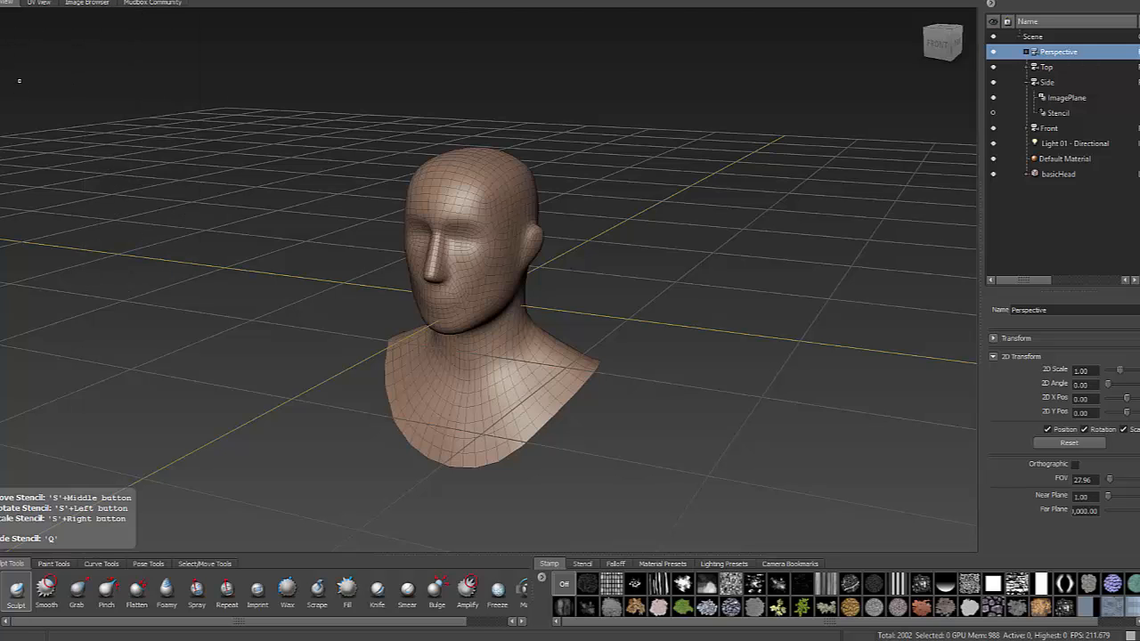